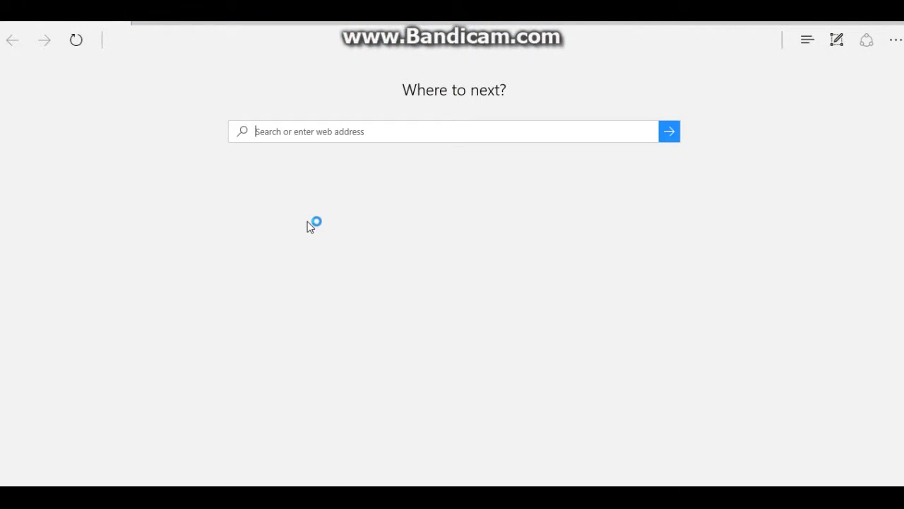
pyautogui.moveTo(242, 483)
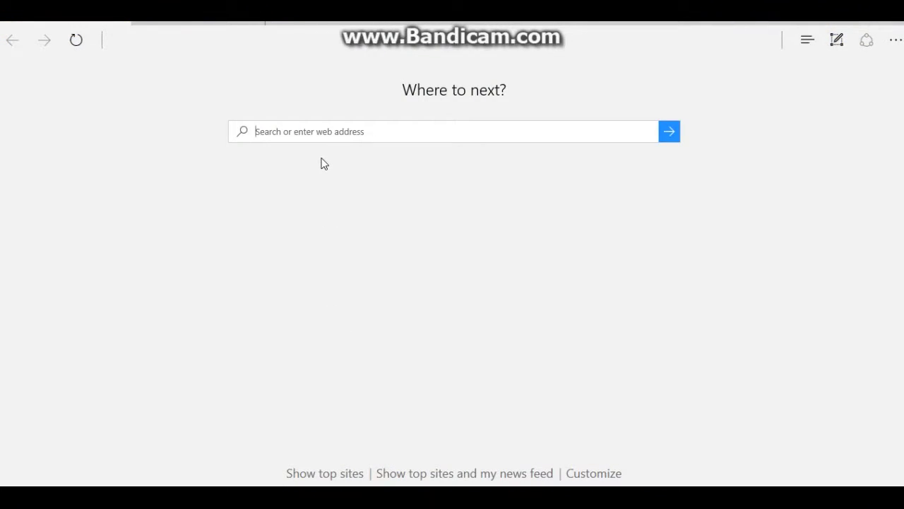
pyautogui.write('www.mrcrayfish.com/furniture')
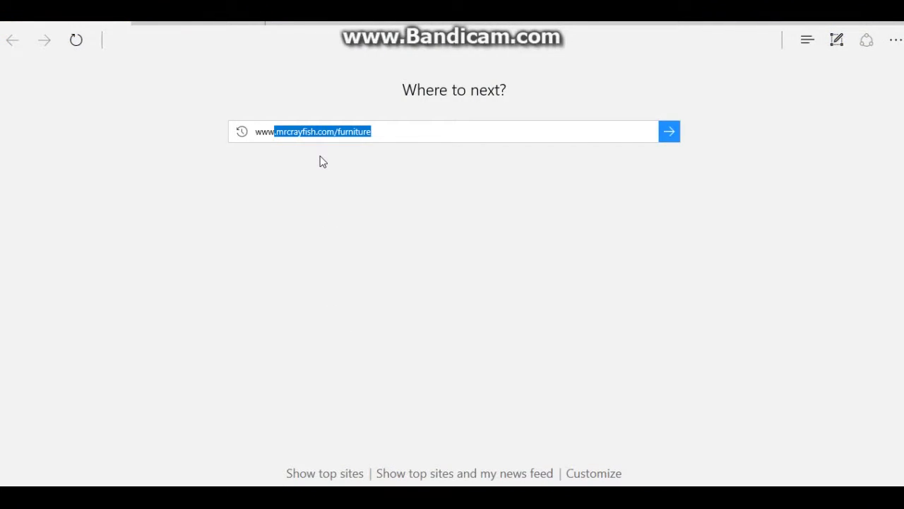
pyautogui.press('Return')
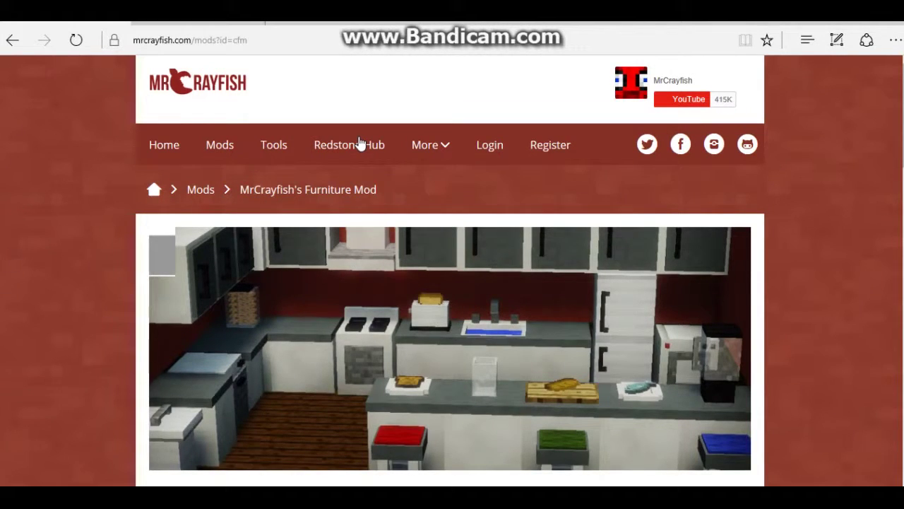
# - Download furniture mod v4.0.1 for Minecraft 1.8.9, skipping the advertisement page, and save cfm-4.0.1-mc1.8.9.jar
pyautogui.scroll(-3, 452, 282)
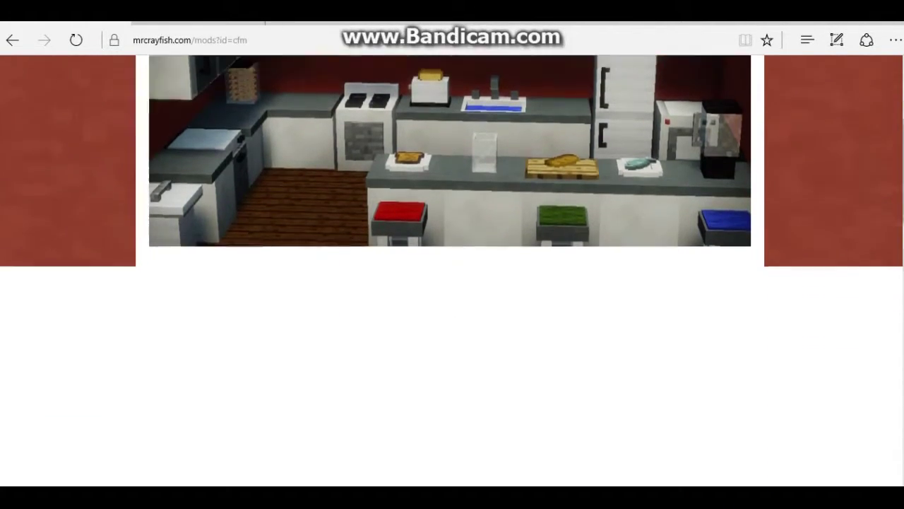
pyautogui.scroll(-2, 452, 283)
pyautogui.scroll(-10, 452, 283)
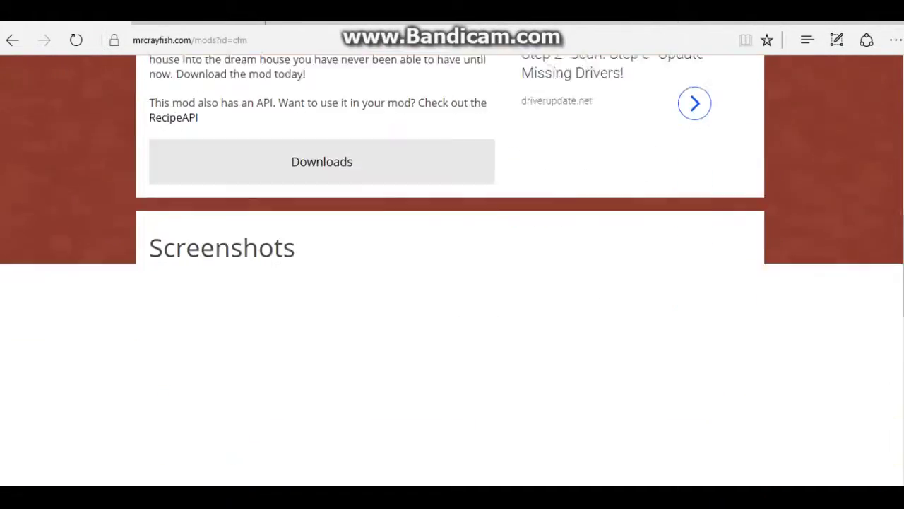
pyautogui.scroll(-2, 564, 393)
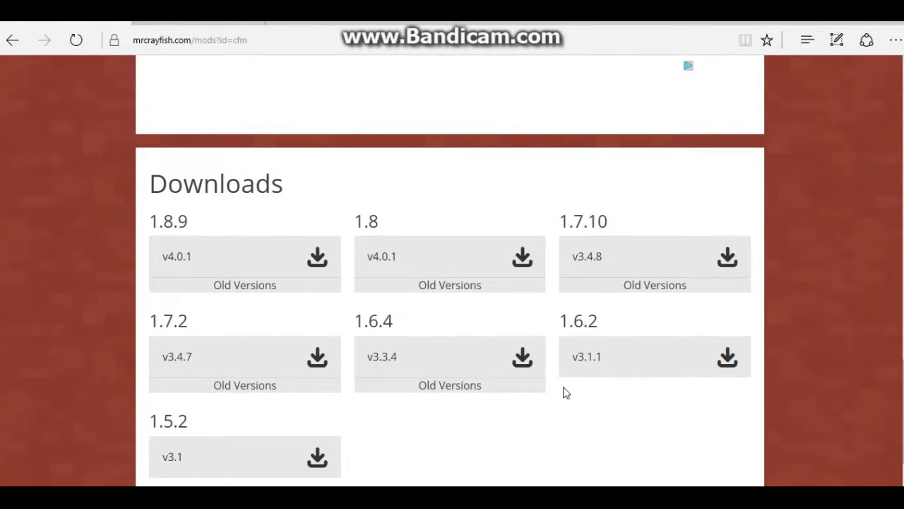
pyautogui.click(311, 269)
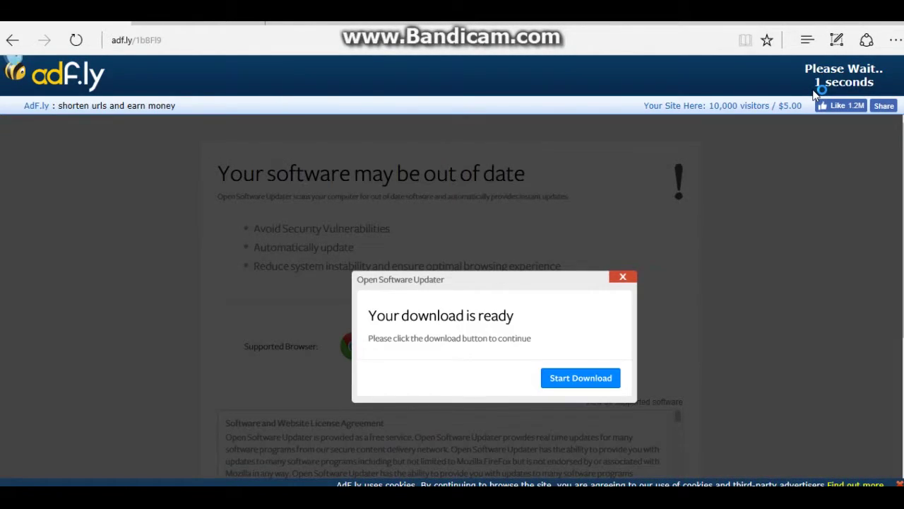
pyautogui.click(858, 82)
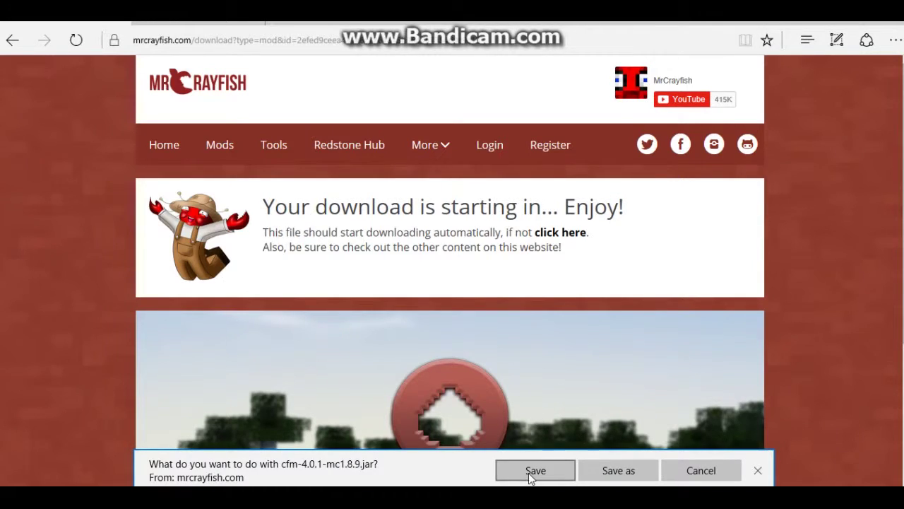
pyautogui.click(531, 474)
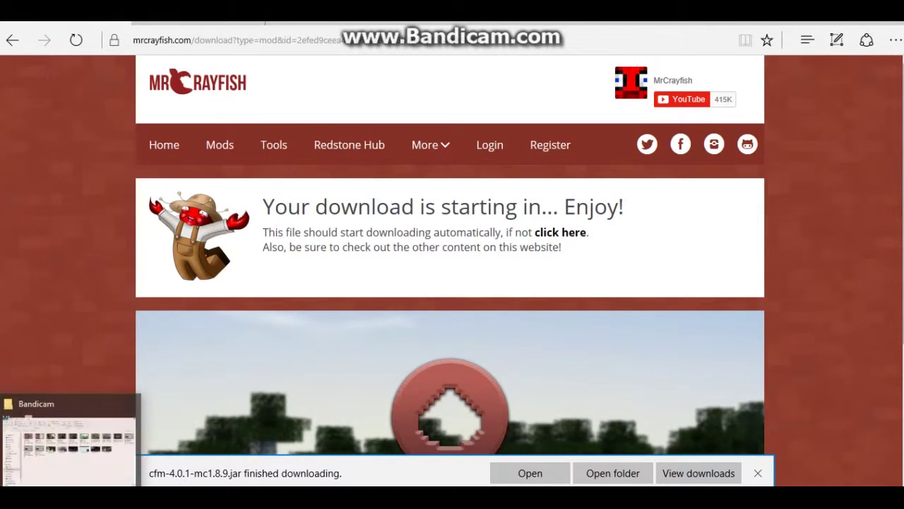
# - Switch to File Explorer and copy cfm-4.0.1-mc1.8.9.jar from the Downloads folder
pyautogui.hotkey('alt', 'Tab')
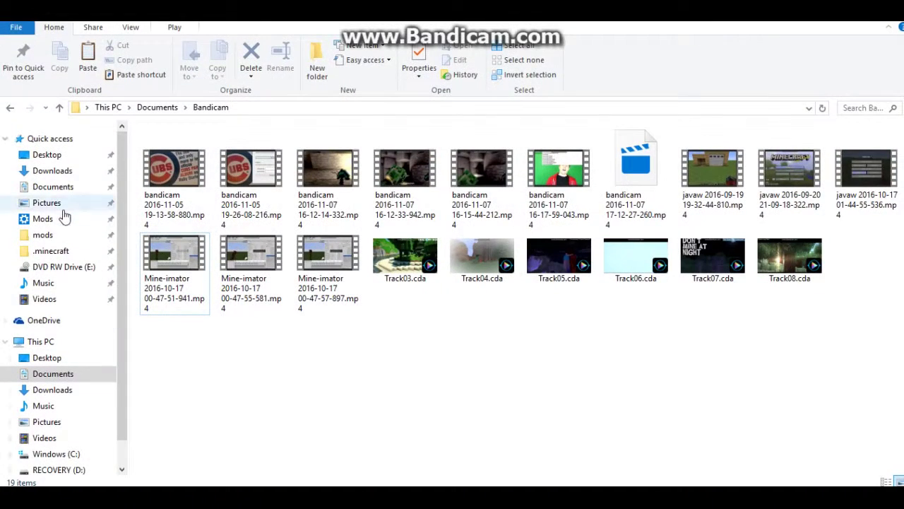
pyautogui.click(61, 172)
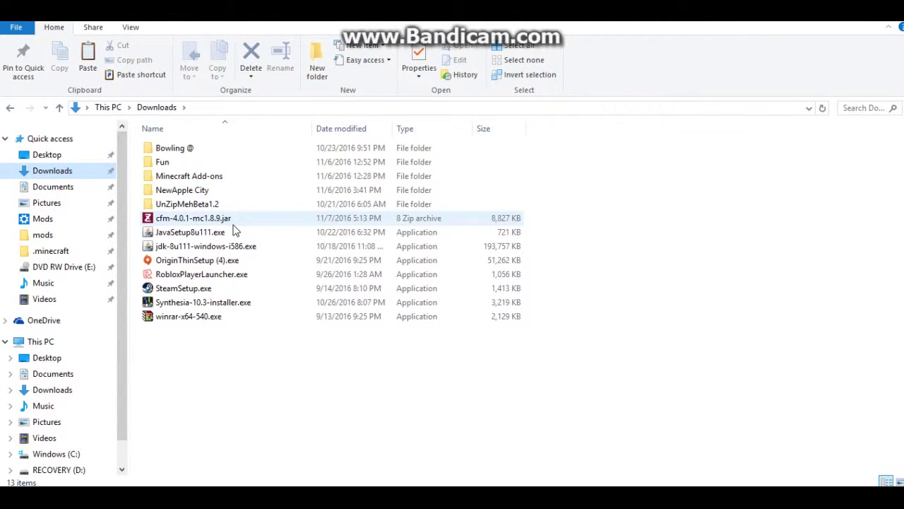
pyautogui.click(225, 220)
pyautogui.rightClick(191, 223)
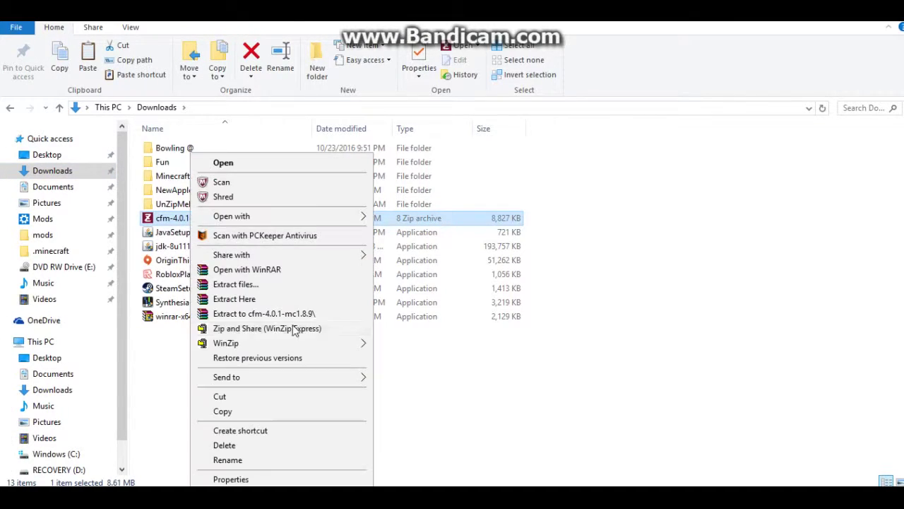
pyautogui.click(239, 412)
# - Go to %appdata% and open the mods folder inside .minecraft
pyautogui.click(229, 108)
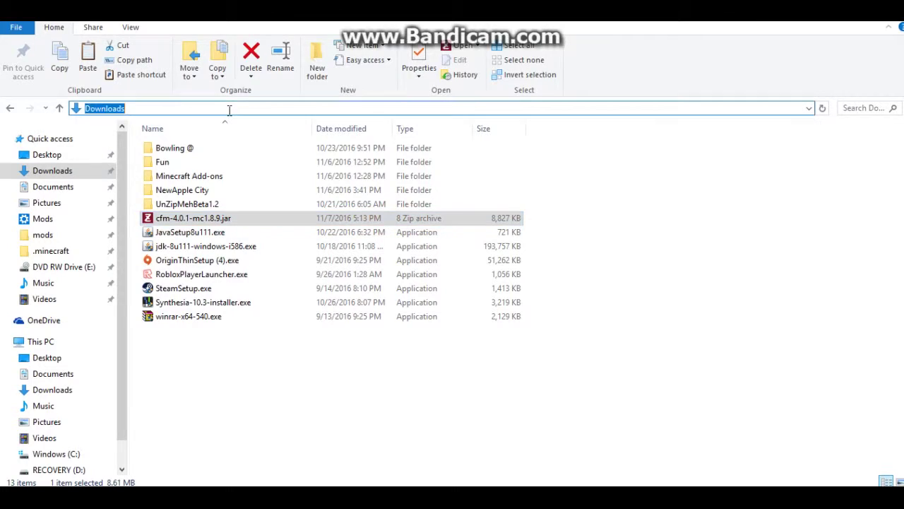
pyautogui.write('%appdata%')
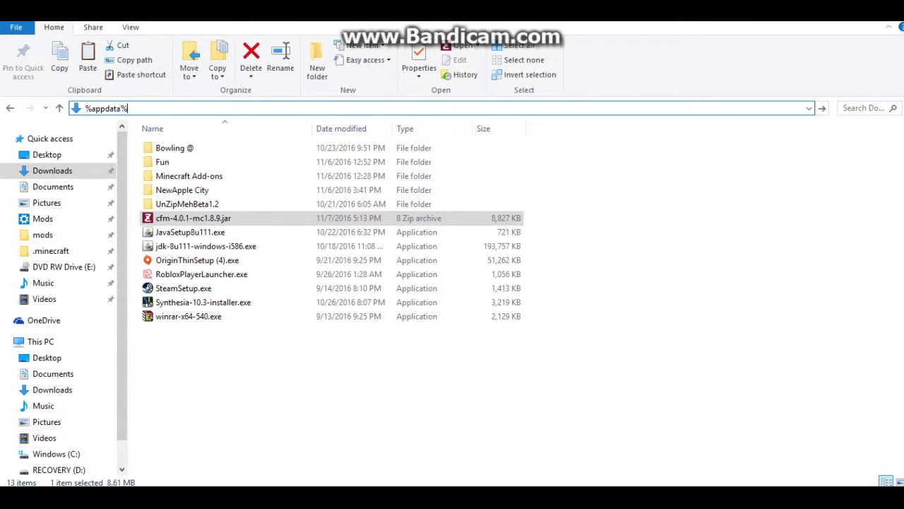
pyautogui.press('Return')
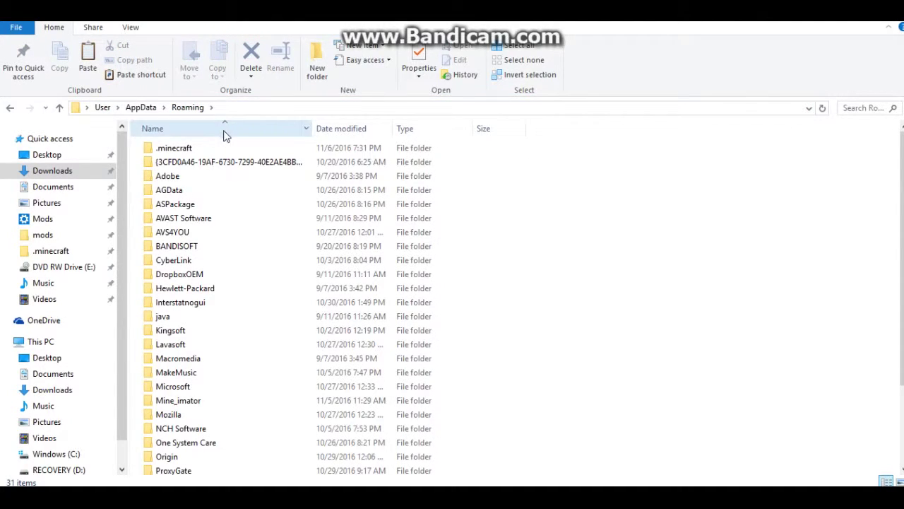
pyautogui.doubleClick(222, 149)
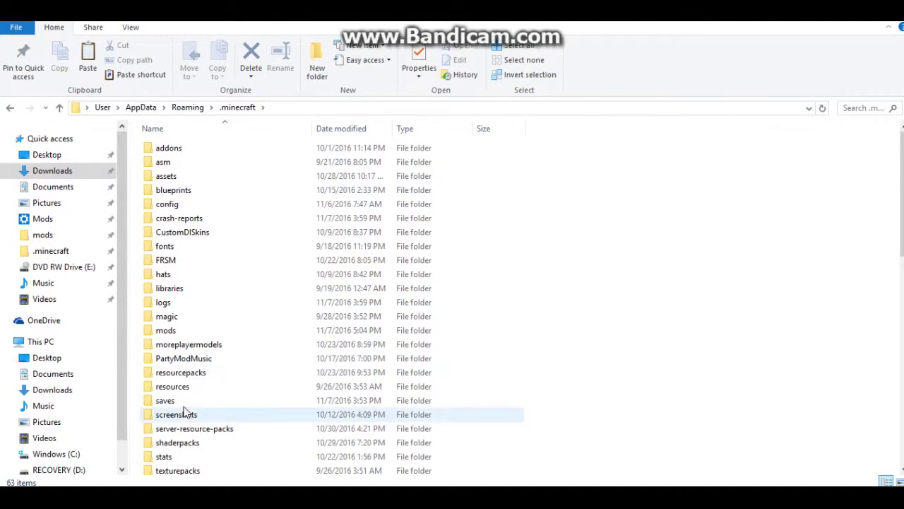
pyautogui.doubleClick(192, 330)
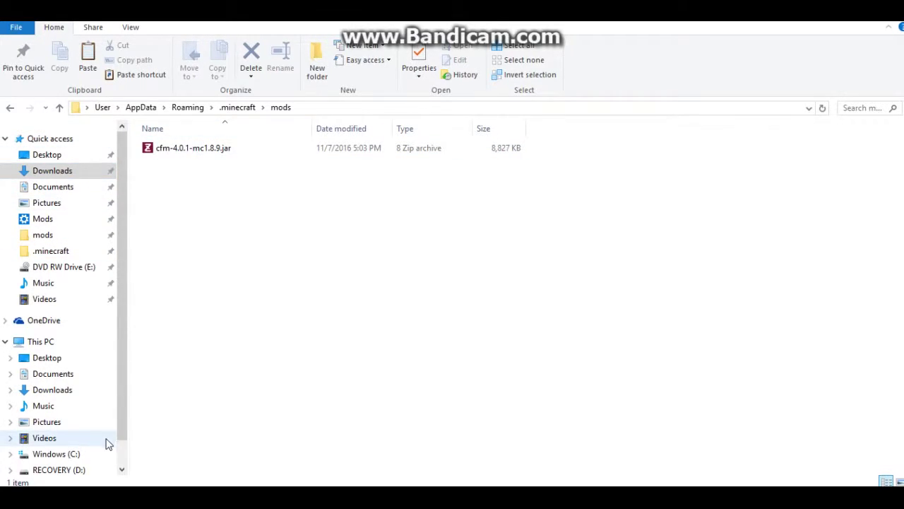
# - Switch to the browser, search the web for "forge" and open the Minecraft Forge downloads site
pyautogui.hotkey('alt', 'Tab')
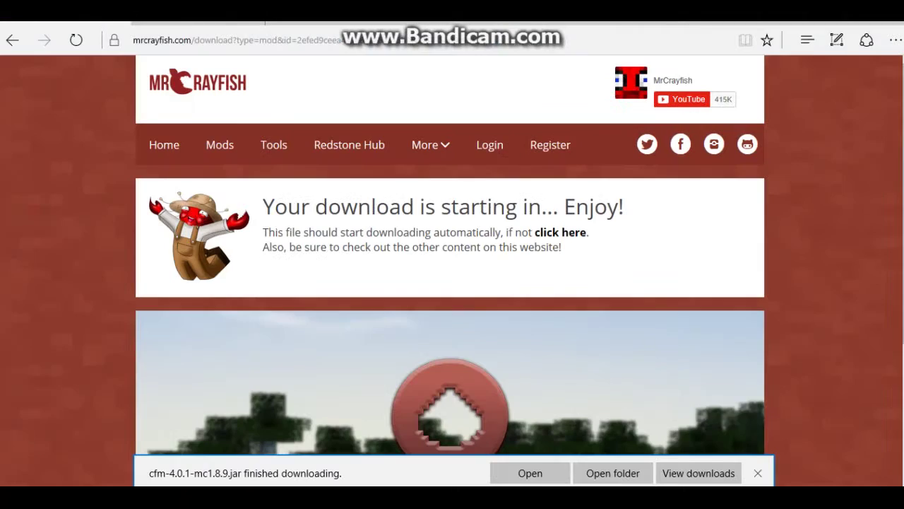
pyautogui.click(217, 42)
pyautogui.click(217, 43)
pyautogui.write('forge')
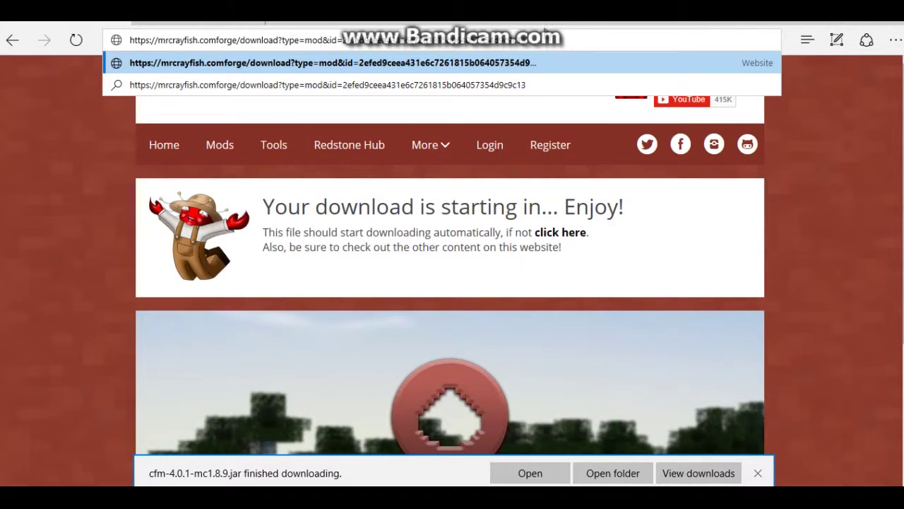
pyautogui.hotkey('ctrl', 'a')
pyautogui.write('foreg')
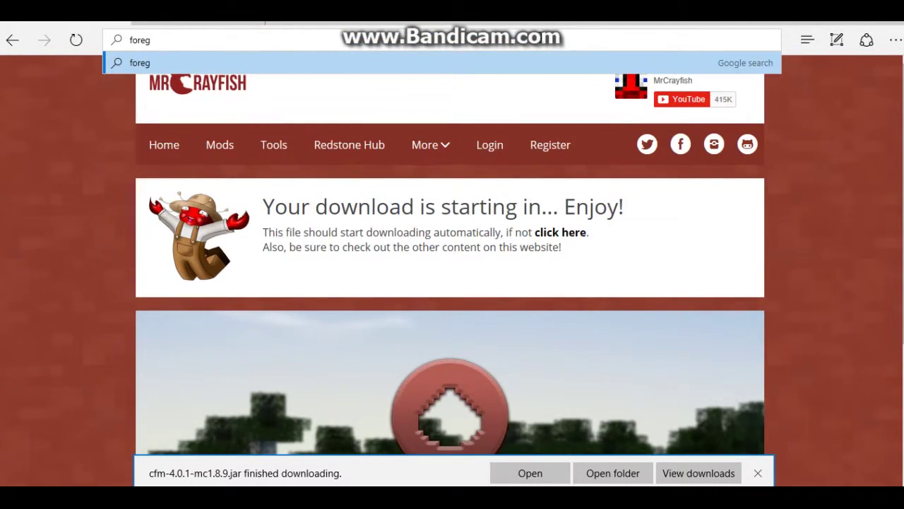
pyautogui.press('BackSpace')
pyautogui.press('BackSpace')
pyautogui.write('ge')
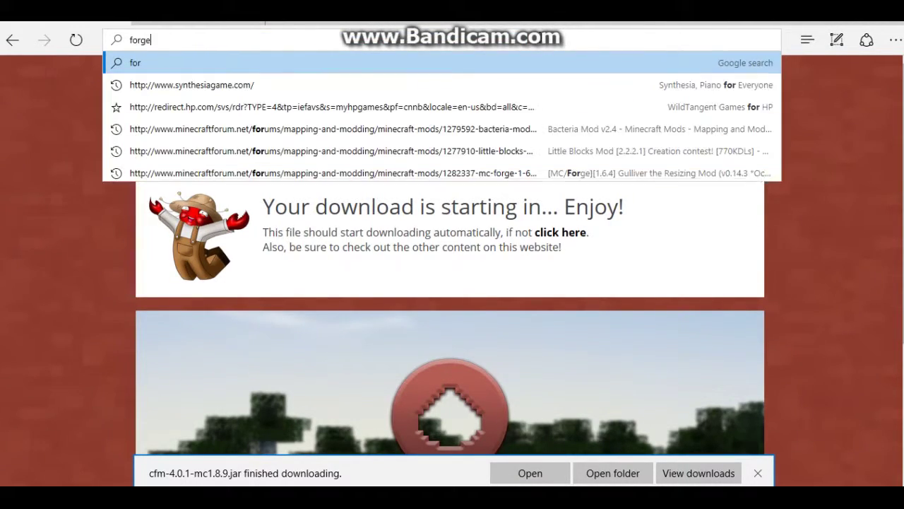
pyautogui.press('Return')
pyautogui.click(149, 182)
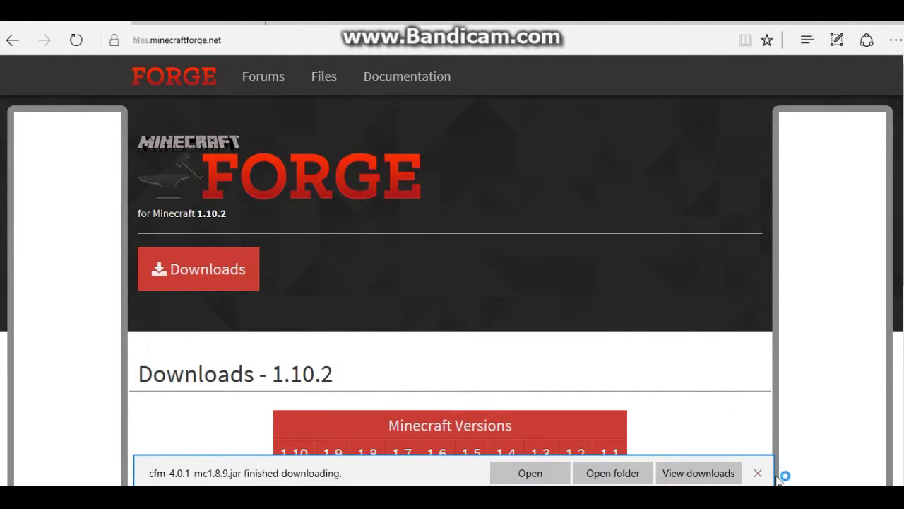
# - Download the recommended Forge 1.10.2 - 12.18.2.2099 Windows installer, skipping the advertisement page and leaving it despite the upgrade prompt, and save the file
pyautogui.click(758, 473)
pyautogui.scroll(-2, 758, 424)
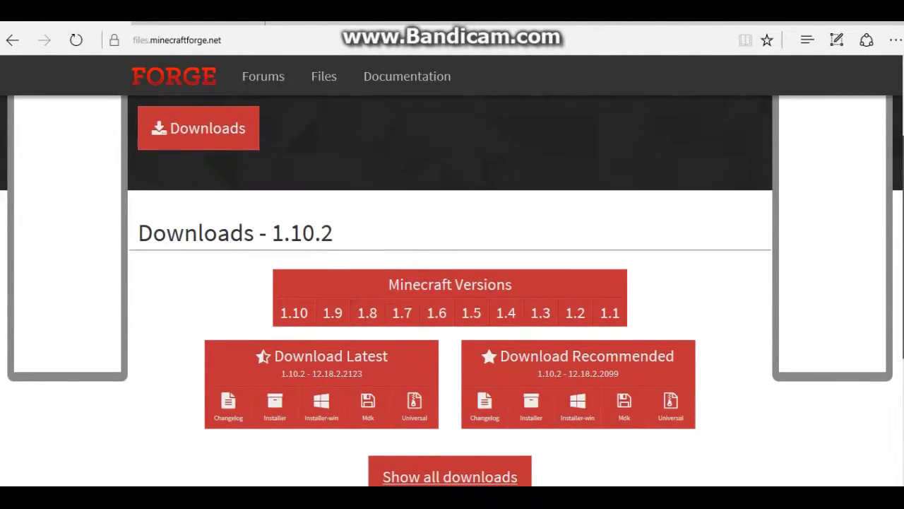
pyautogui.scroll(-1, 450, 290)
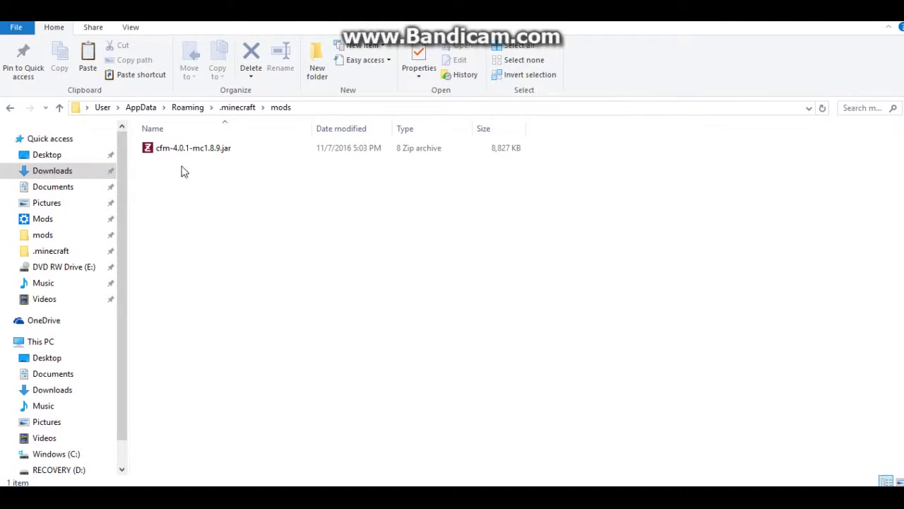
pyautogui.click(841, 23)
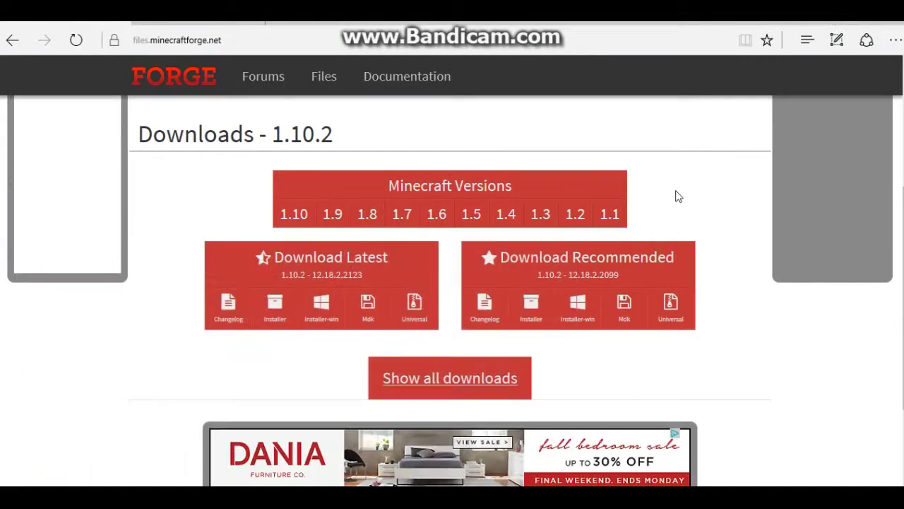
pyautogui.click(577, 318)
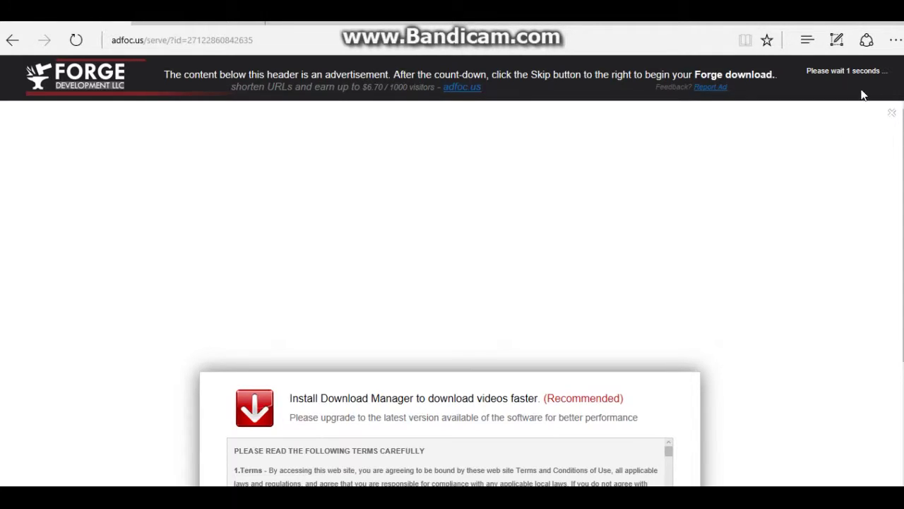
pyautogui.click(841, 79)
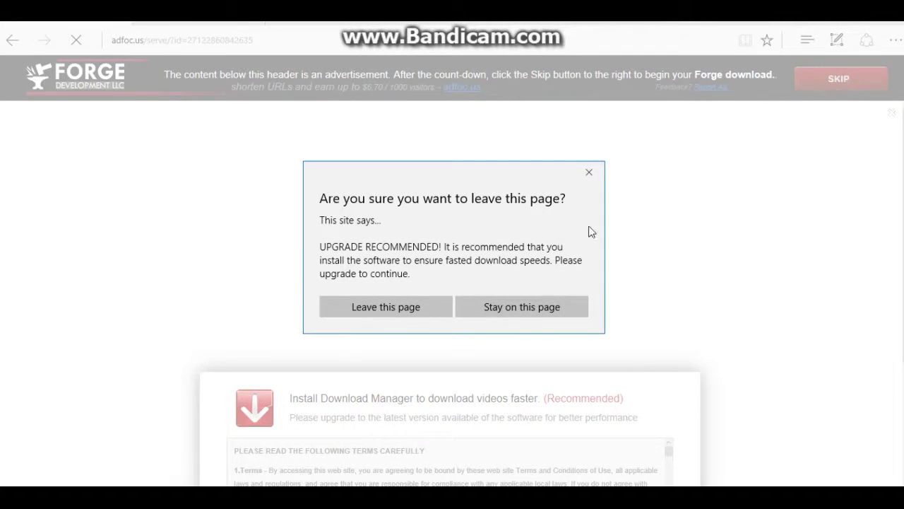
pyautogui.click(412, 310)
pyautogui.click(564, 469)
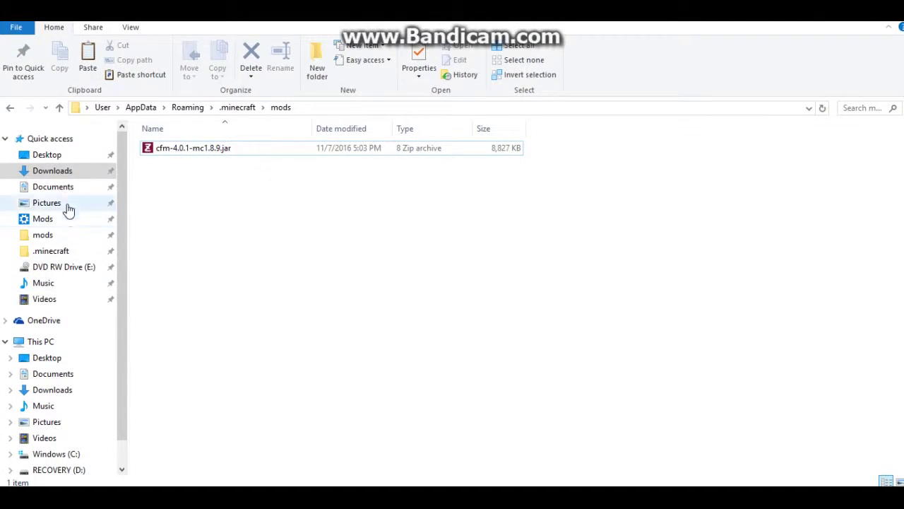
# - Run forge-1.10.2-12.18.2.2099-installer-win.exe from Downloads, install the client into the .minecraft folder, and close the installer
pyautogui.click(69, 177)
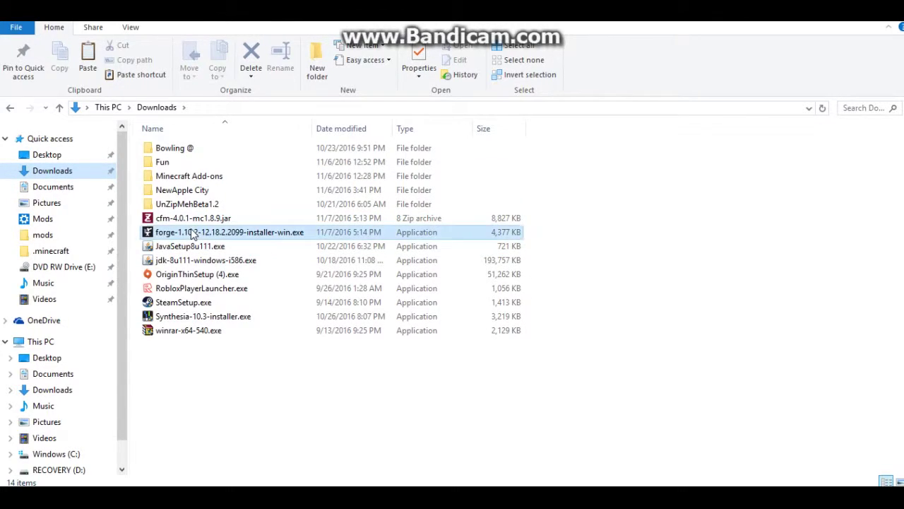
pyautogui.doubleClick(194, 234)
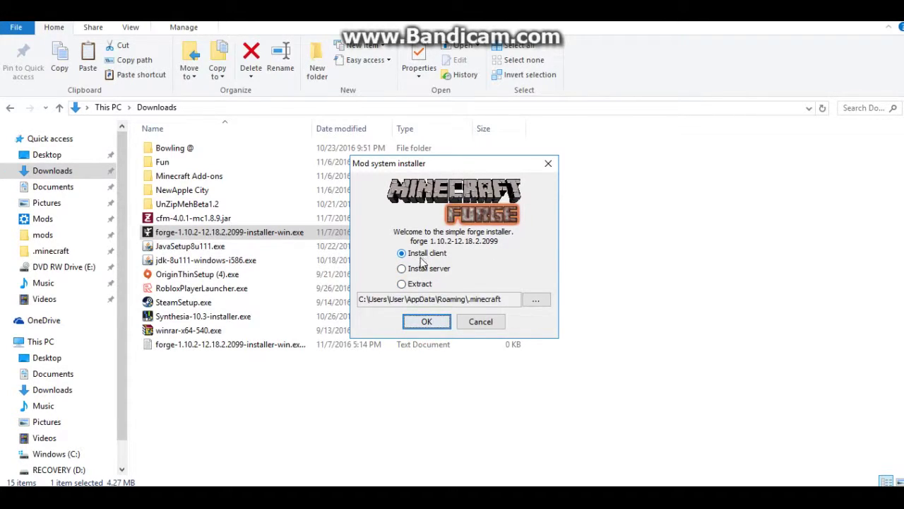
pyautogui.click(427, 321)
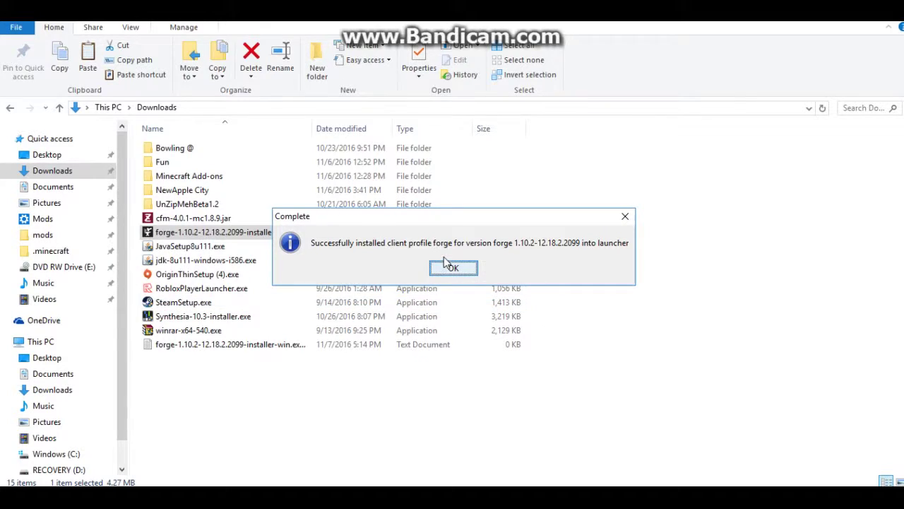
pyautogui.click(446, 269)
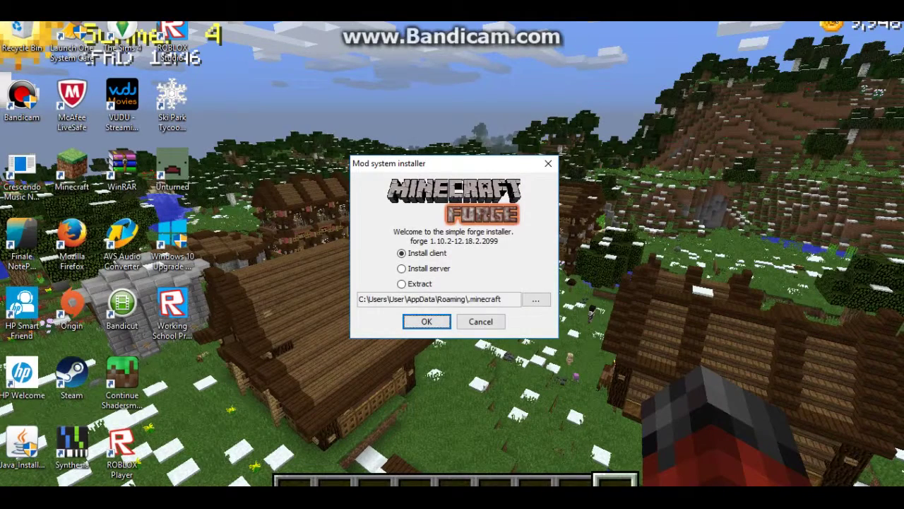
pyautogui.click(481, 321)
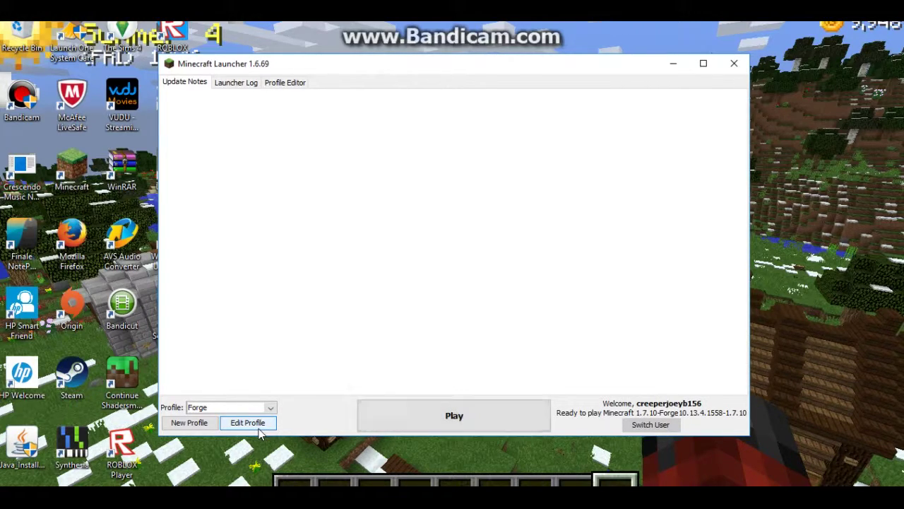
pyautogui.click(255, 424)
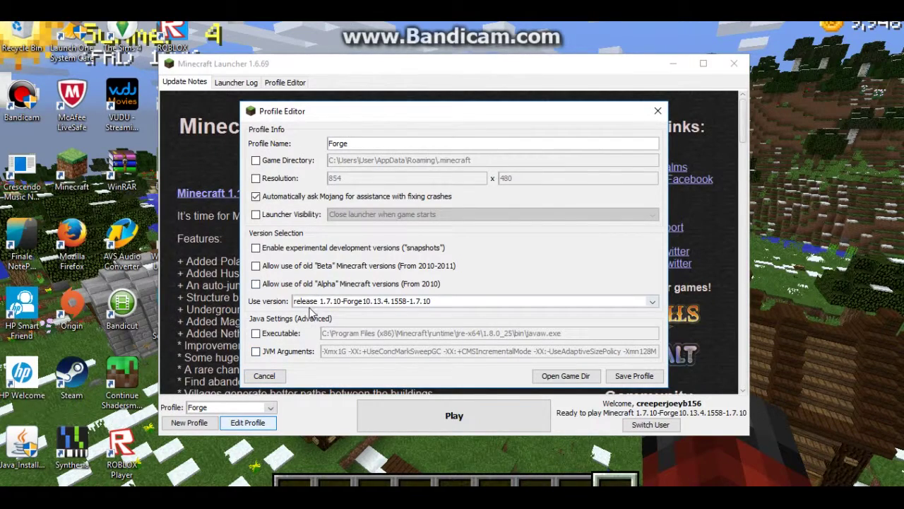
pyautogui.click(316, 305)
pyautogui.moveTo(654, 387)
pyautogui.mouseDown()
pyautogui.moveTo(651, 320)
pyautogui.moveTo(653, 385)
pyautogui.mouseUp()
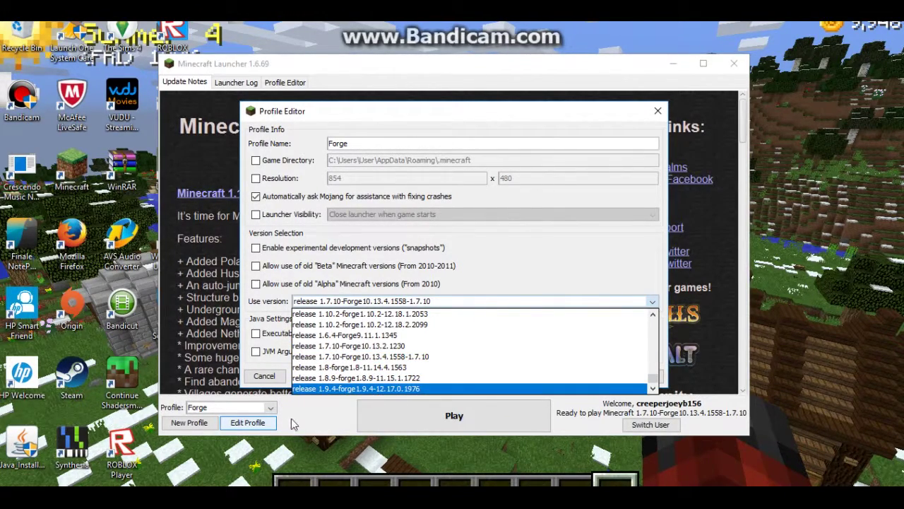
pyautogui.click(264, 375)
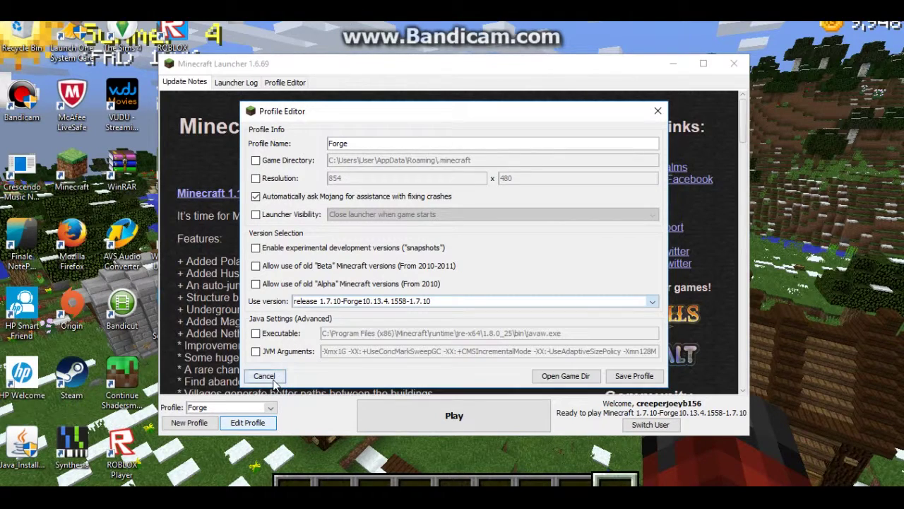
pyautogui.click(264, 375)
# - Set the Forge profile to use release 1.8.9-forge1.8.9-11.15.1.1722, save the profile and launch the game
pyautogui.click(268, 409)
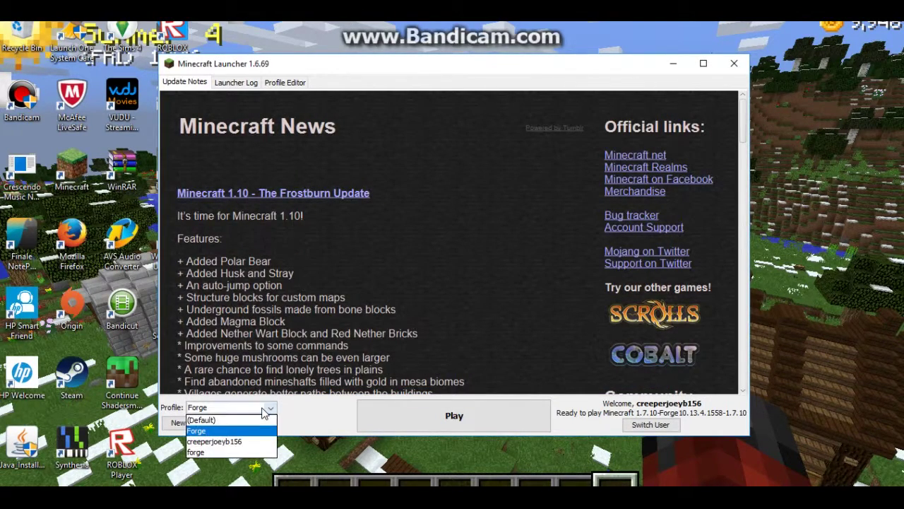
pyautogui.click(197, 431)
pyautogui.click(247, 422)
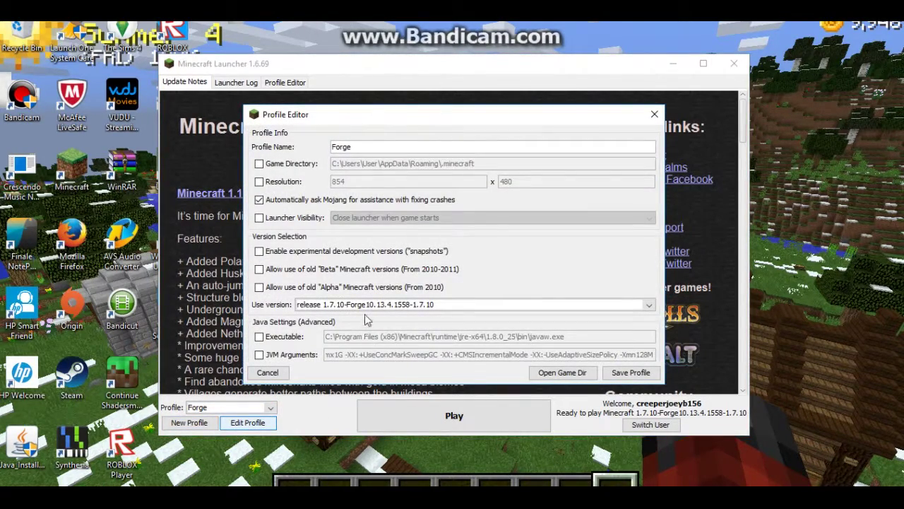
pyautogui.click(368, 305)
pyautogui.click(367, 381)
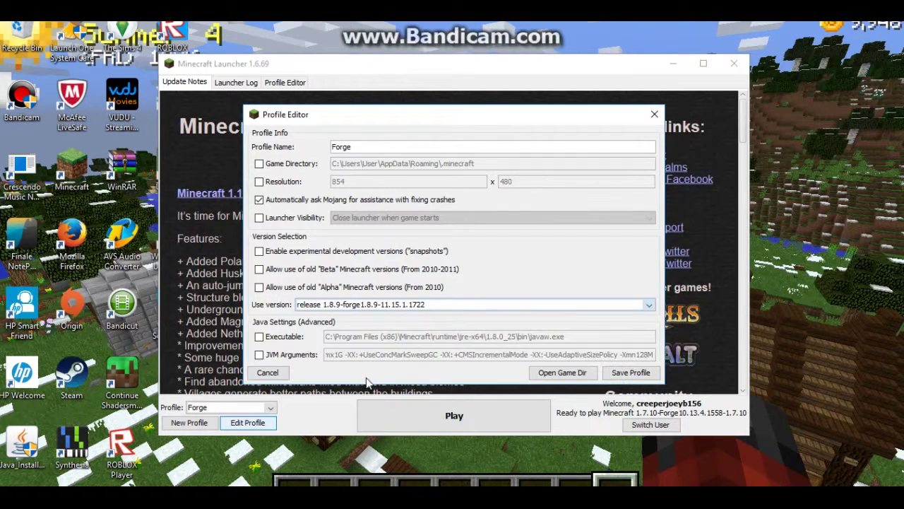
pyautogui.click(623, 373)
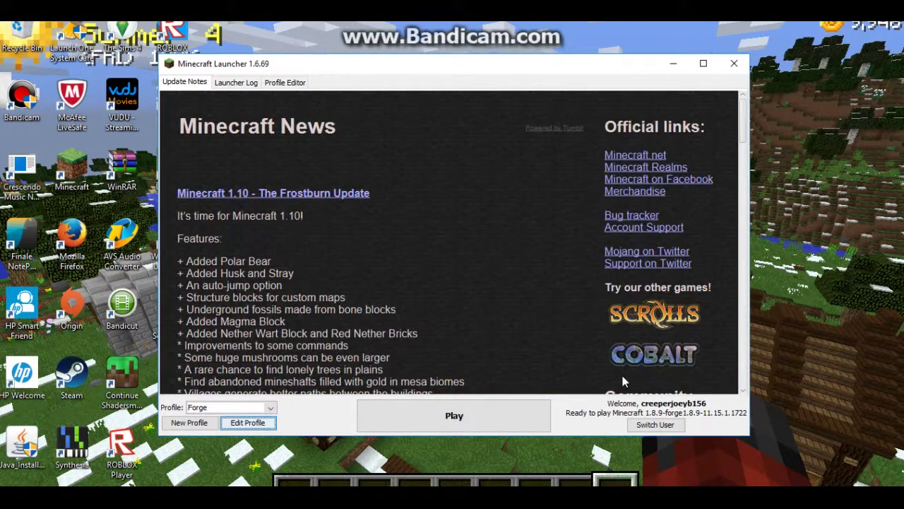
pyautogui.click(459, 426)
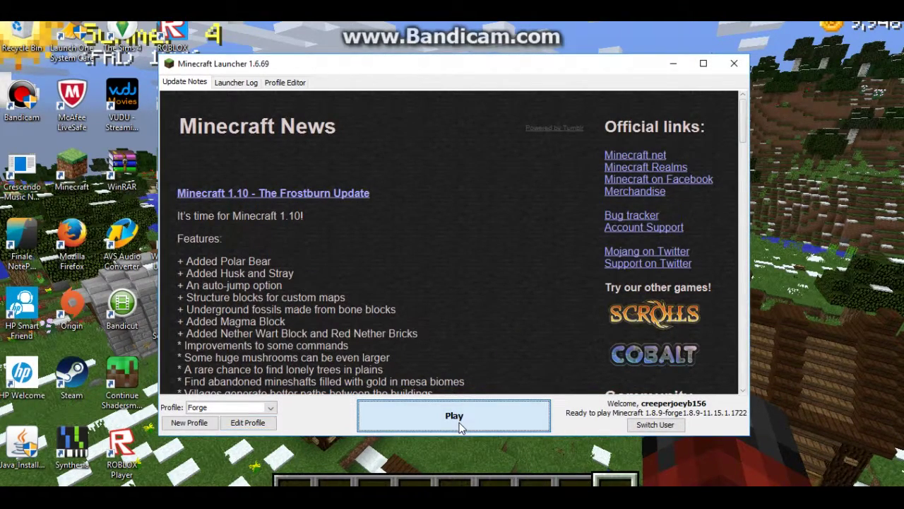
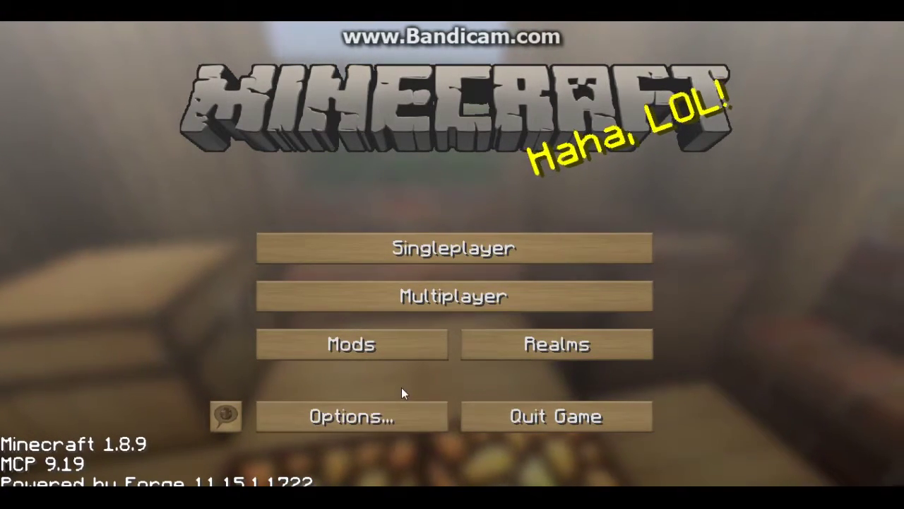
# - Turn Fullscreen off in the game's video settings and return to the title screen
pyautogui.click(412, 428)
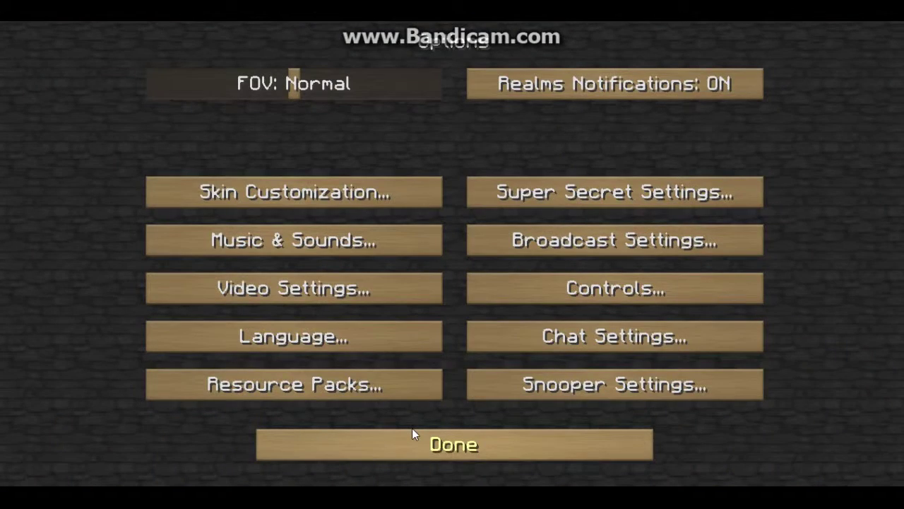
pyautogui.click(323, 298)
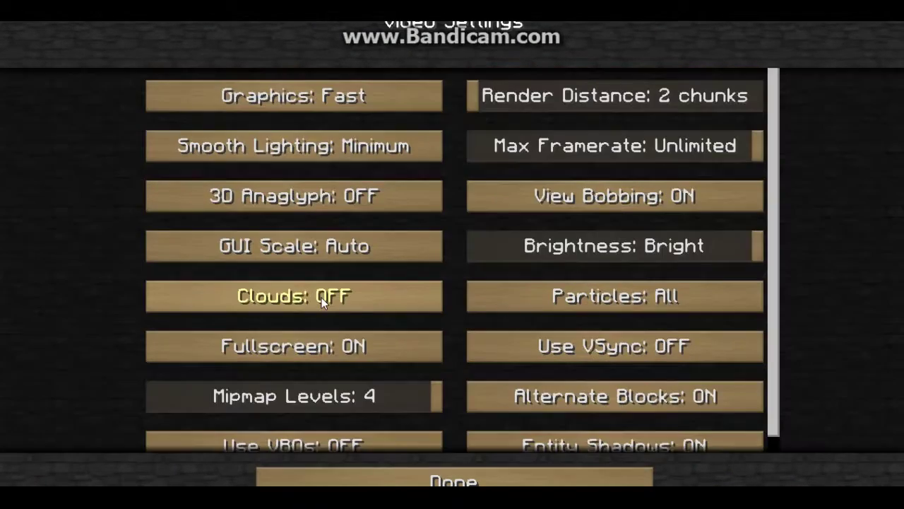
pyautogui.click(372, 336)
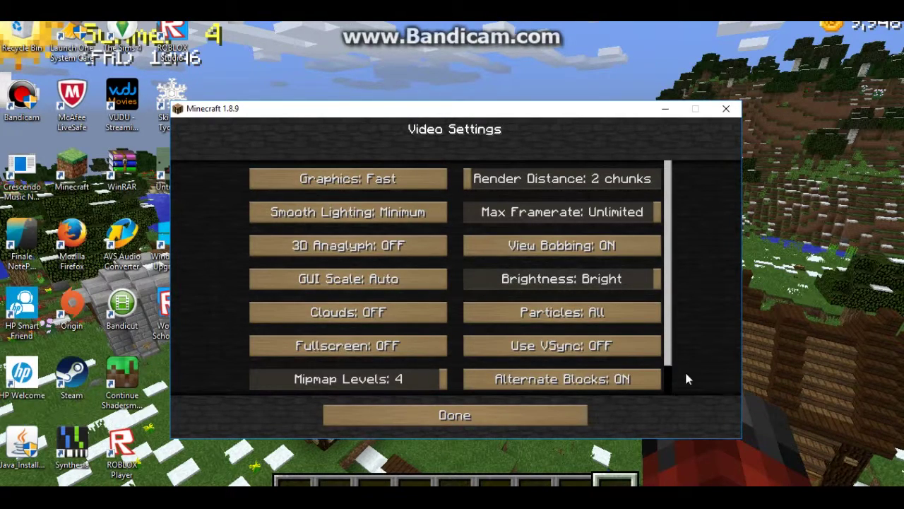
pyautogui.click(545, 421)
pyautogui.click(535, 410)
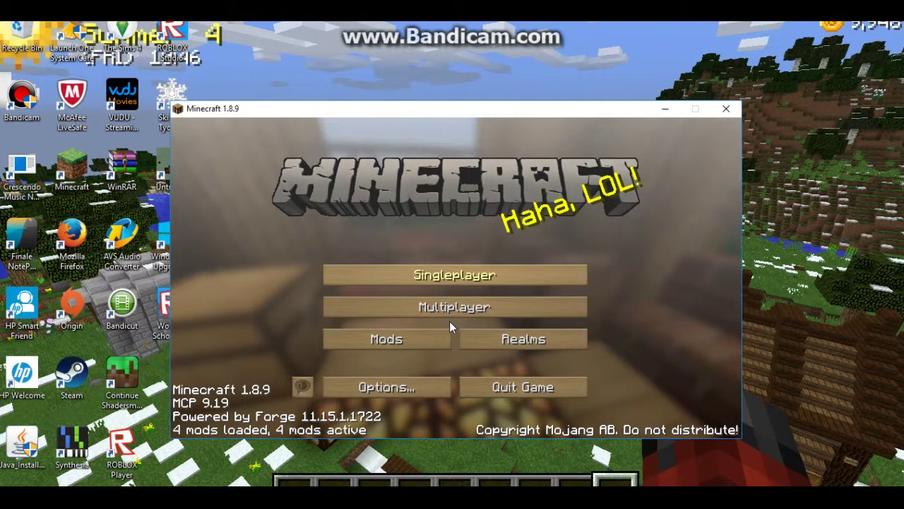
# - Start creating a new singleplayer world and clear its default world name
pyautogui.click(450, 274)
pyautogui.click(573, 386)
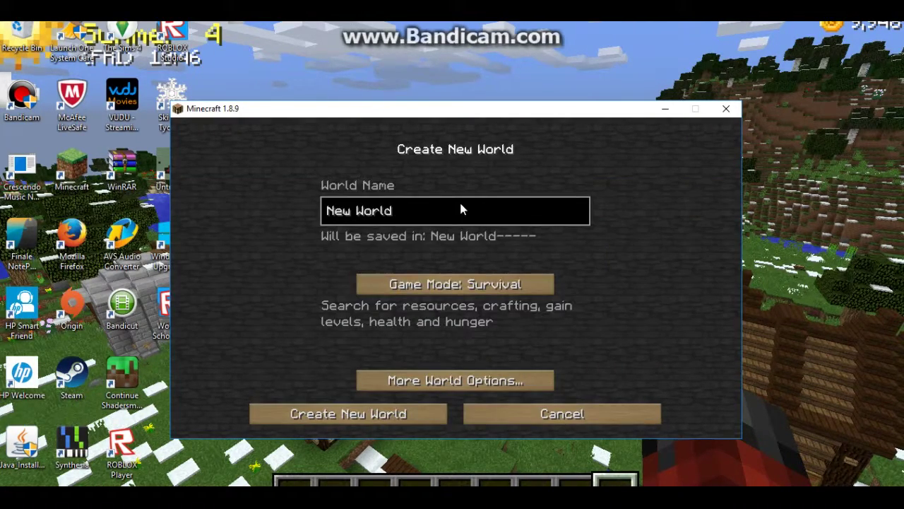
pyautogui.press('BackSpace')
pyautogui.press('BackSpace')
pyautogui.press('BackSpace')
pyautogui.press('BackSpace')
pyautogui.press('BackSpace')
pyautogui.press('BackSpace')
pyautogui.press('BackSpace')
pyautogui.press('BackSpace')
pyautogui.press('BackSpace')
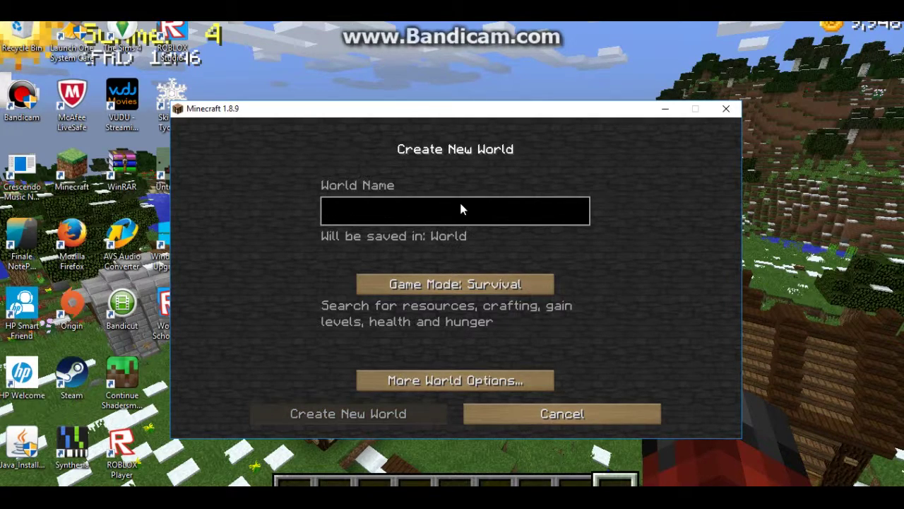
pyautogui.write('Mods')
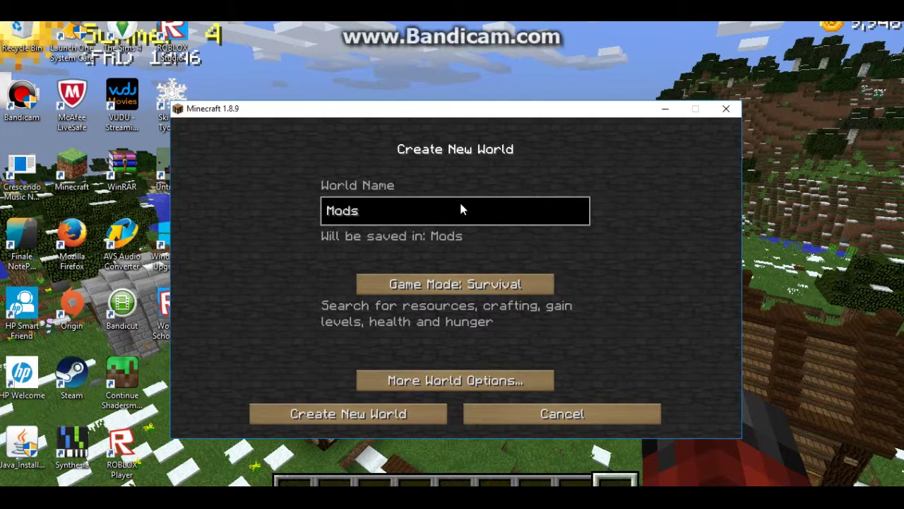
pyautogui.press('BackSpace')
pyautogui.press('BackSpace')
pyautogui.press('BackSpace')
pyautogui.press('BackSpace')
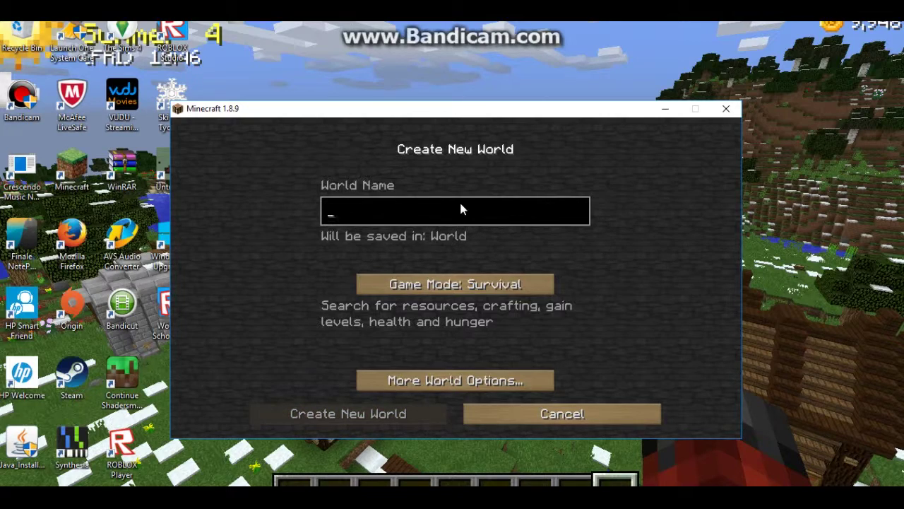
# - Name the new world MrCrayfish and set its game mode to Creative
pyautogui.write('MrCrayfih/')
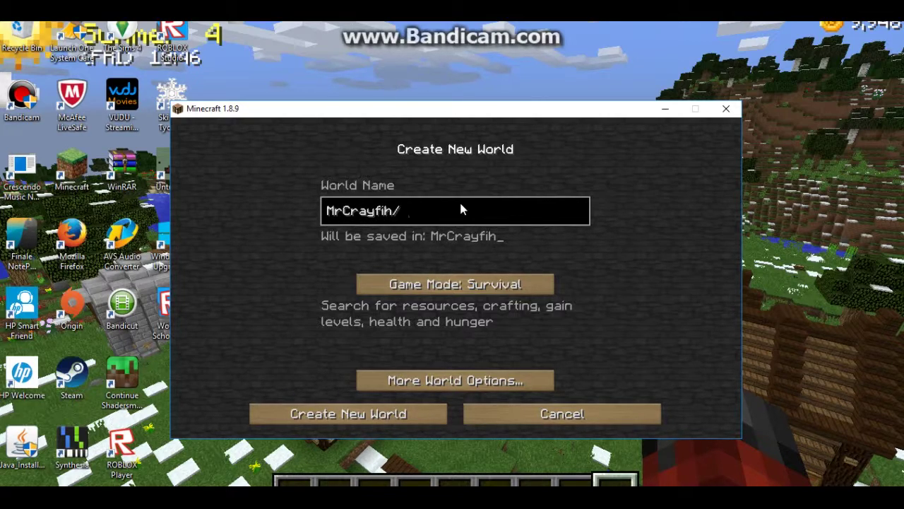
pyautogui.press('BackSpace')
pyautogui.press('BackSpace')
pyautogui.write('sh')
pyautogui.click(460, 285)
pyautogui.click(464, 286)
# - Set the world type to Superflat with structure generation off, and create the world
pyautogui.click(473, 379)
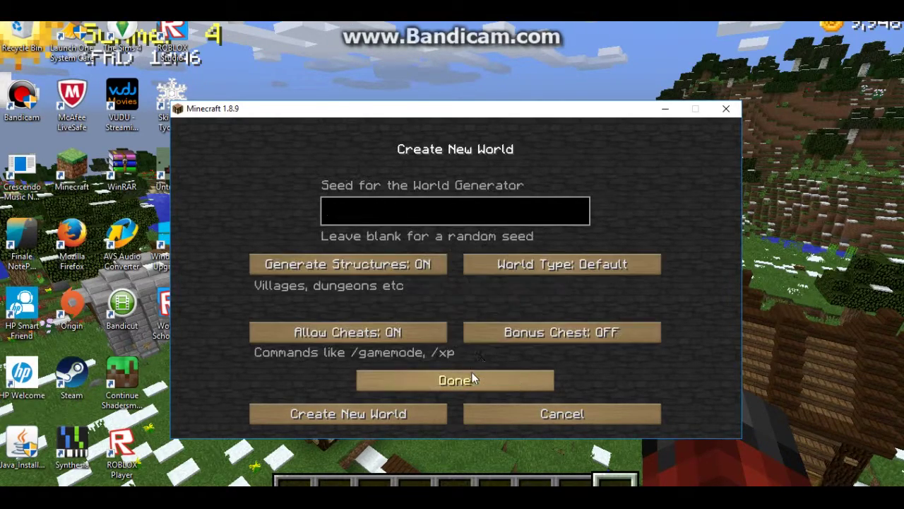
pyautogui.click(537, 264)
pyautogui.click(424, 270)
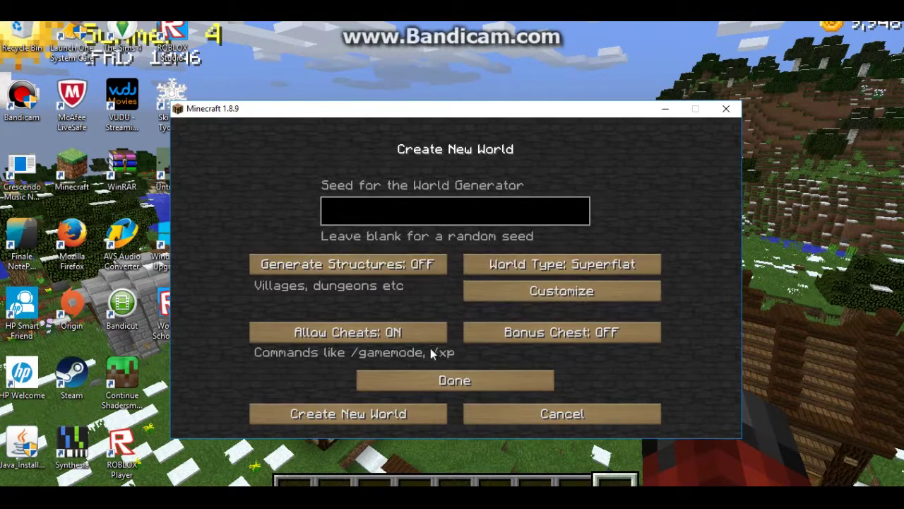
pyautogui.click(392, 414)
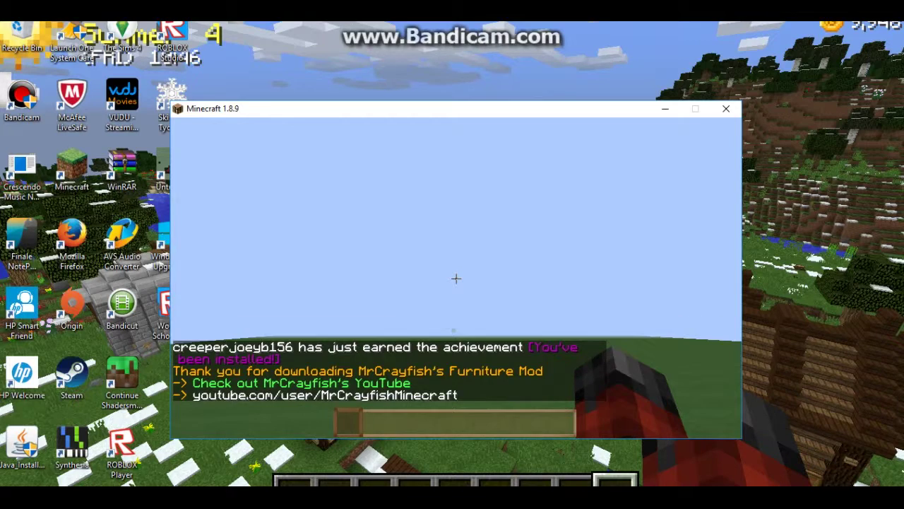
# - Look through the MrCrayfish's Furniture Mod category on the second page of the creative inventory, then close the inventory
pyautogui.press('e')
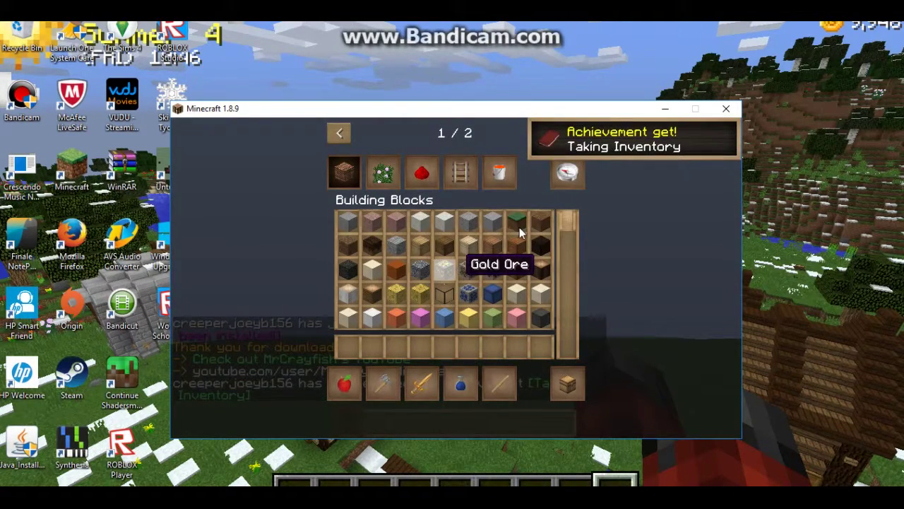
pyautogui.click(572, 135)
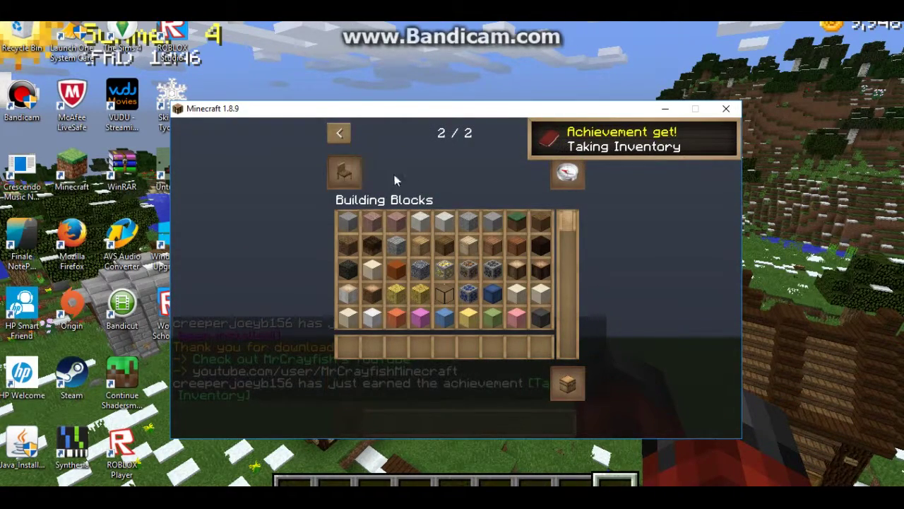
pyautogui.click(344, 173)
pyautogui.moveTo(567, 220)
pyautogui.mouseDown()
pyautogui.moveTo(563, 339)
pyautogui.moveTo(564, 221)
pyautogui.mouseUp()
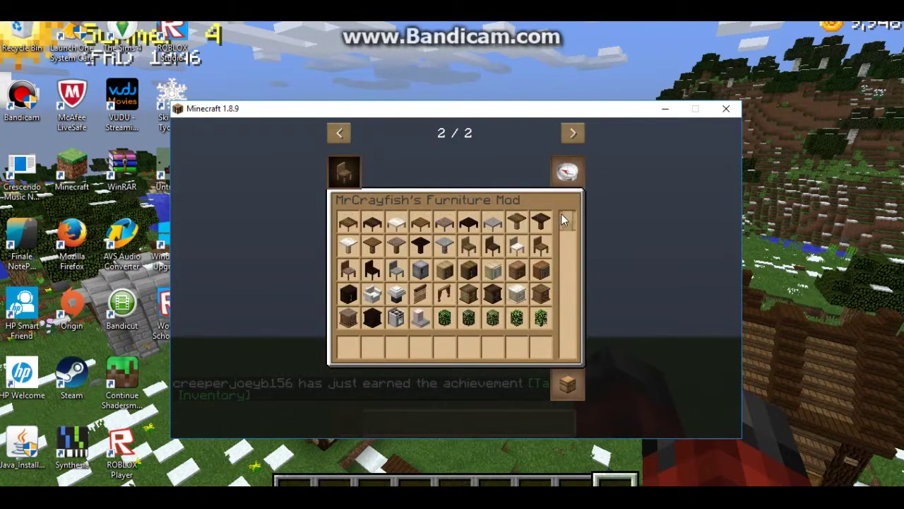
pyautogui.press('Escape')
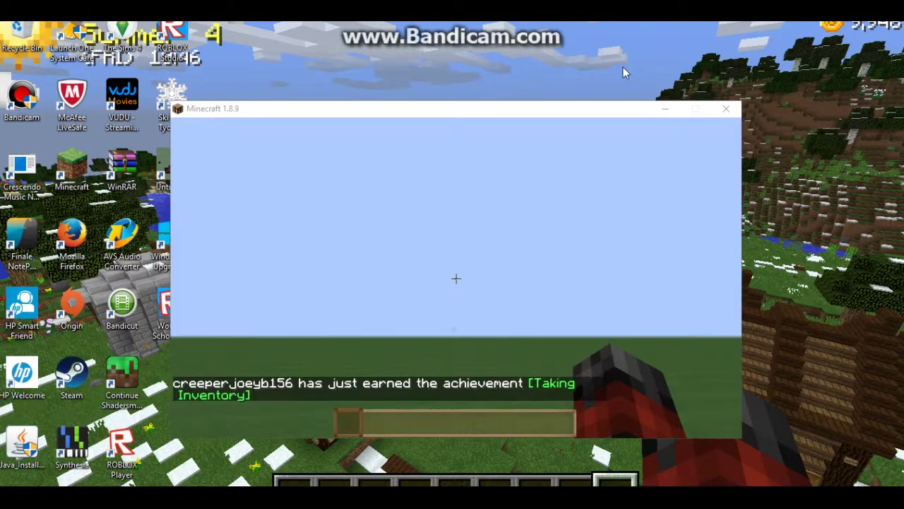
# - Save and leave the world to the title screen, and quit the game
pyautogui.press('Escape')
pyautogui.click(501, 339)
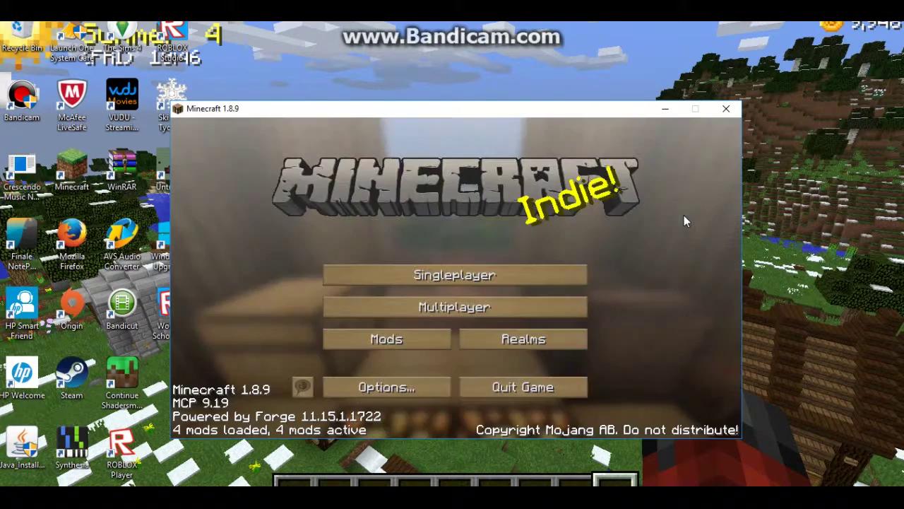
pyautogui.click(539, 387)
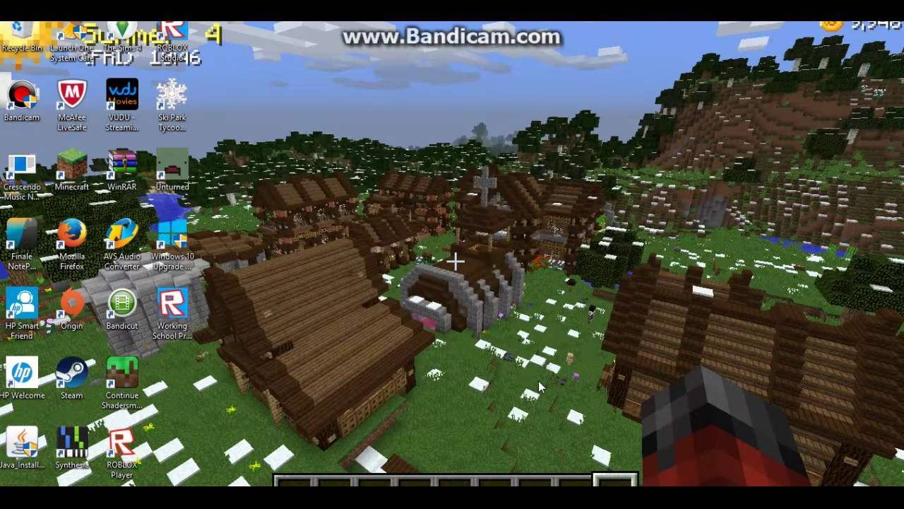